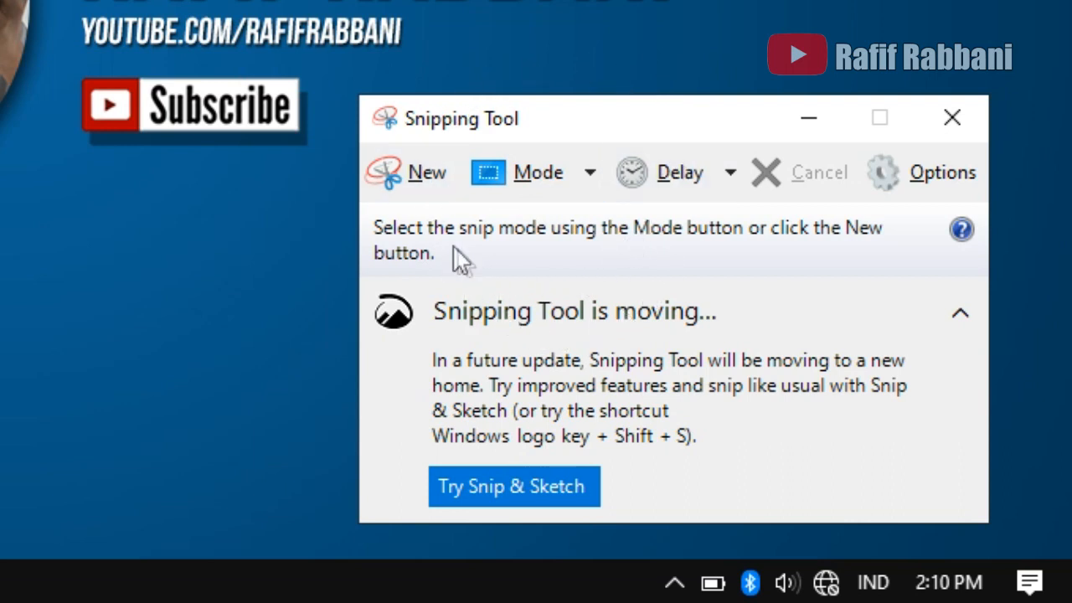
# Snip a rectangular area around the wallpaper's photo and channel name, and save it to the desktop as a PNG named "hasil screenshot".
pyautogui.click(427, 175)
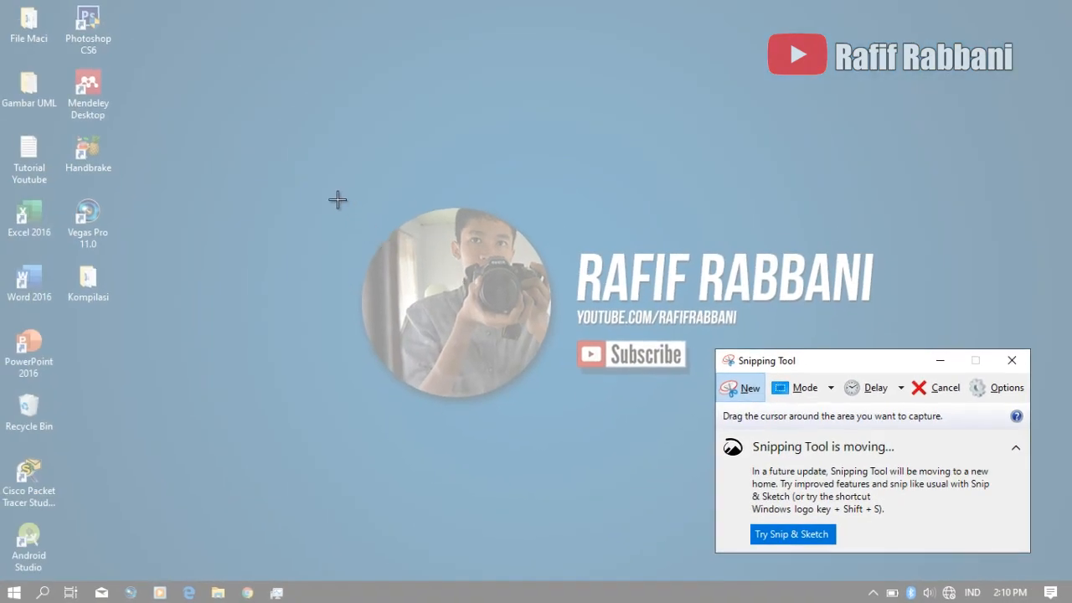
pyautogui.moveTo(338, 200); pyautogui.dragTo(907, 413)
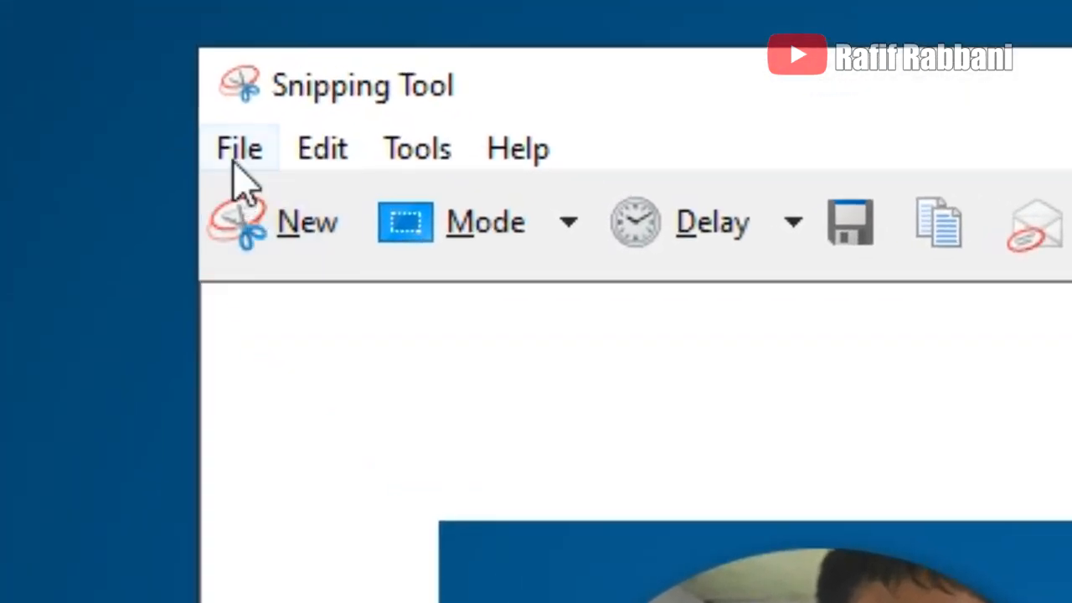
pyautogui.click(235, 163)
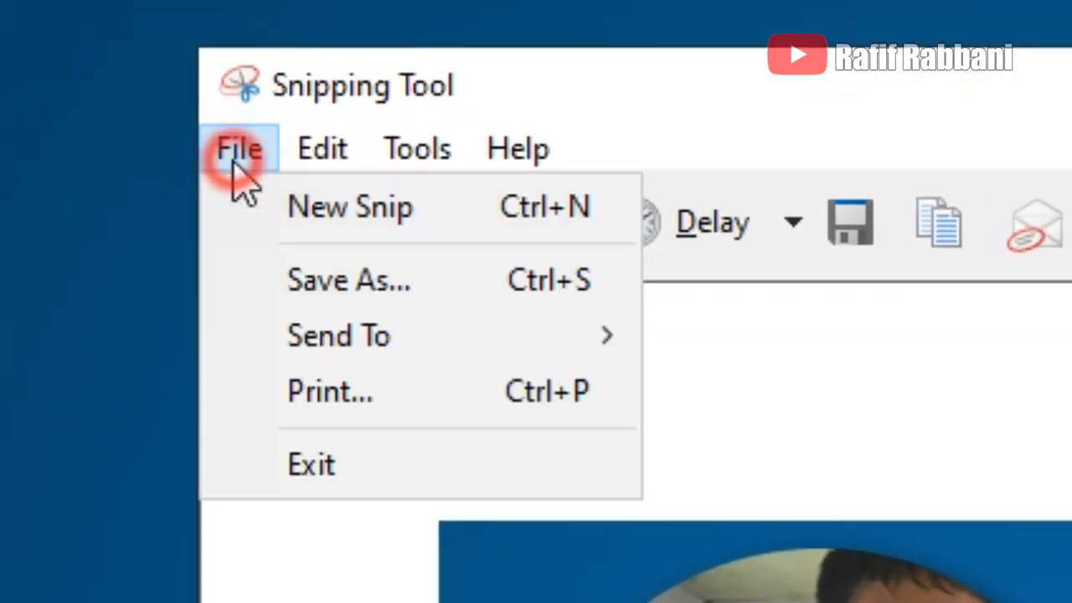
pyautogui.click(444, 282)
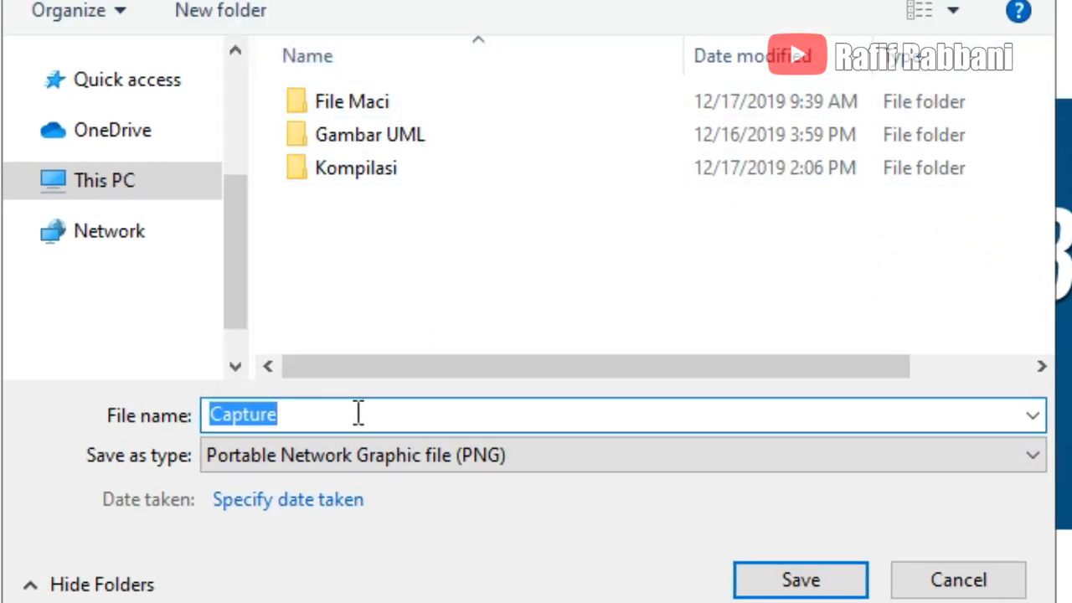
pyautogui.write('h')
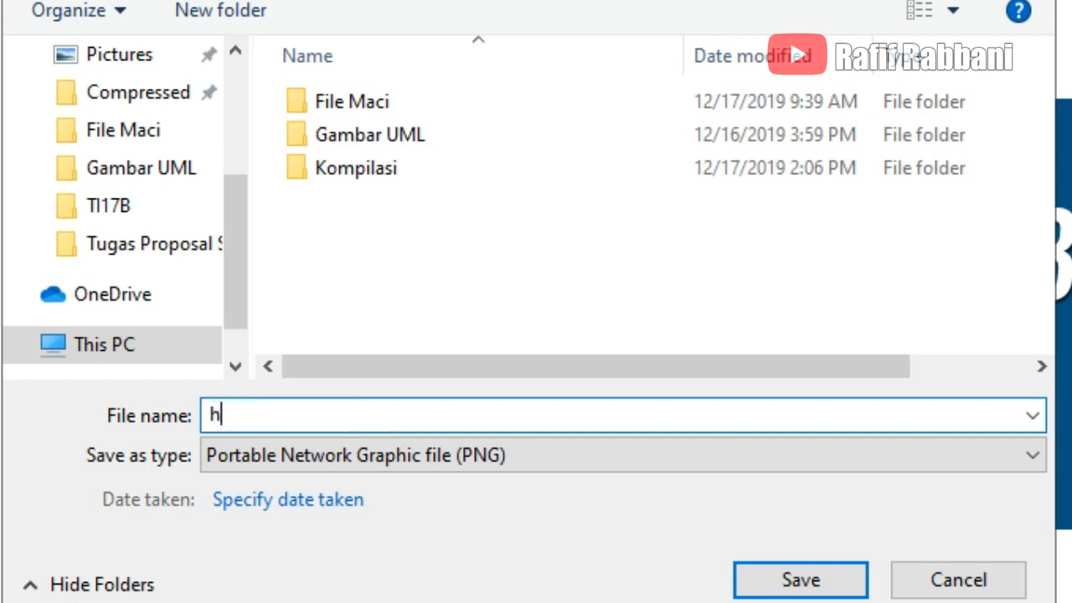
pyautogui.write('asil screenshot')
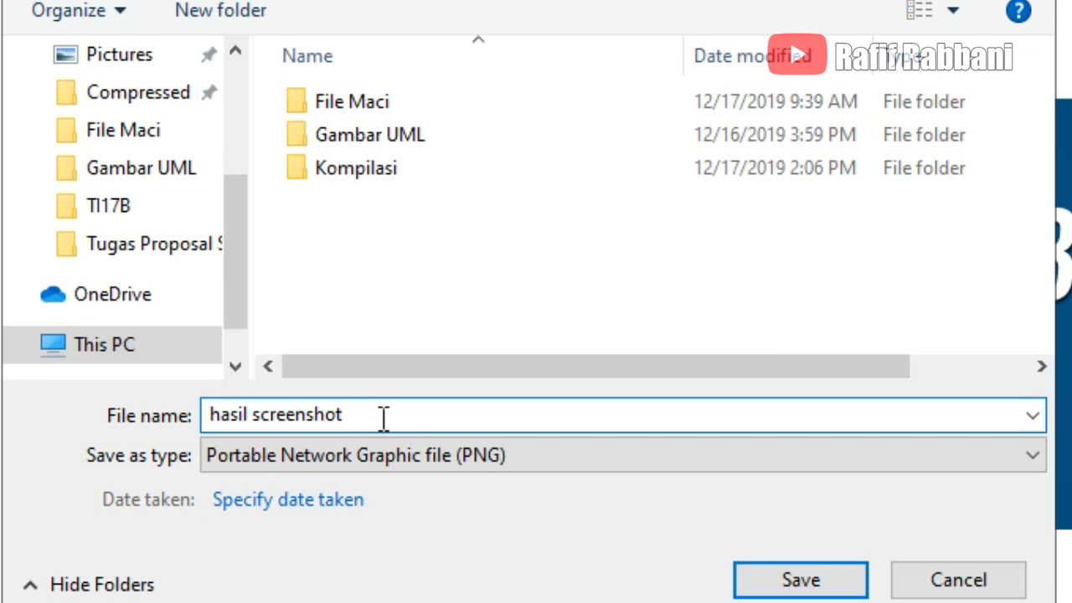
pyautogui.click(549, 444)
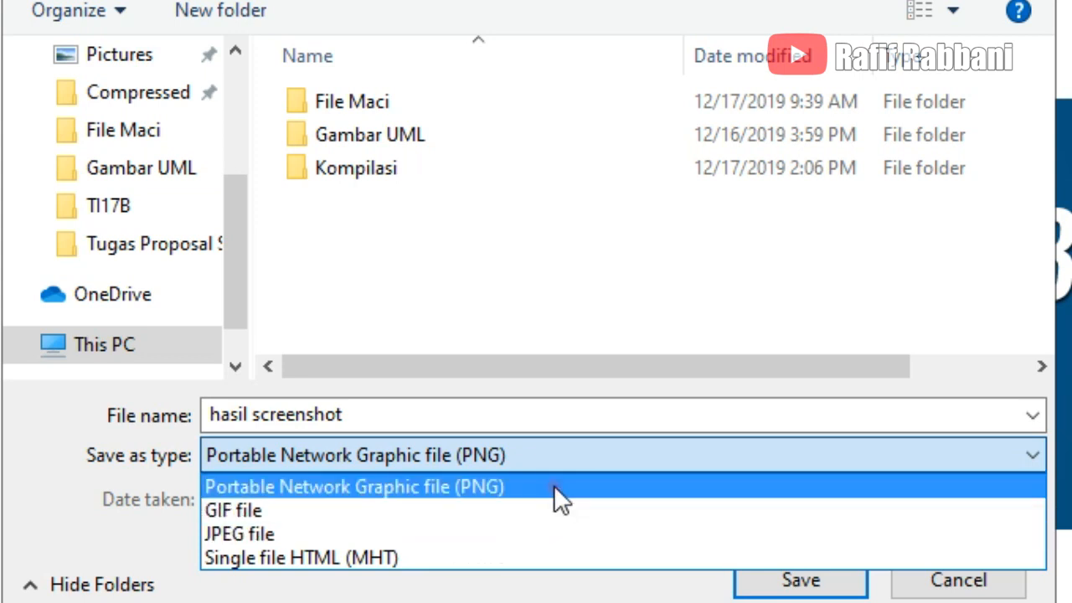
pyautogui.click(555, 486)
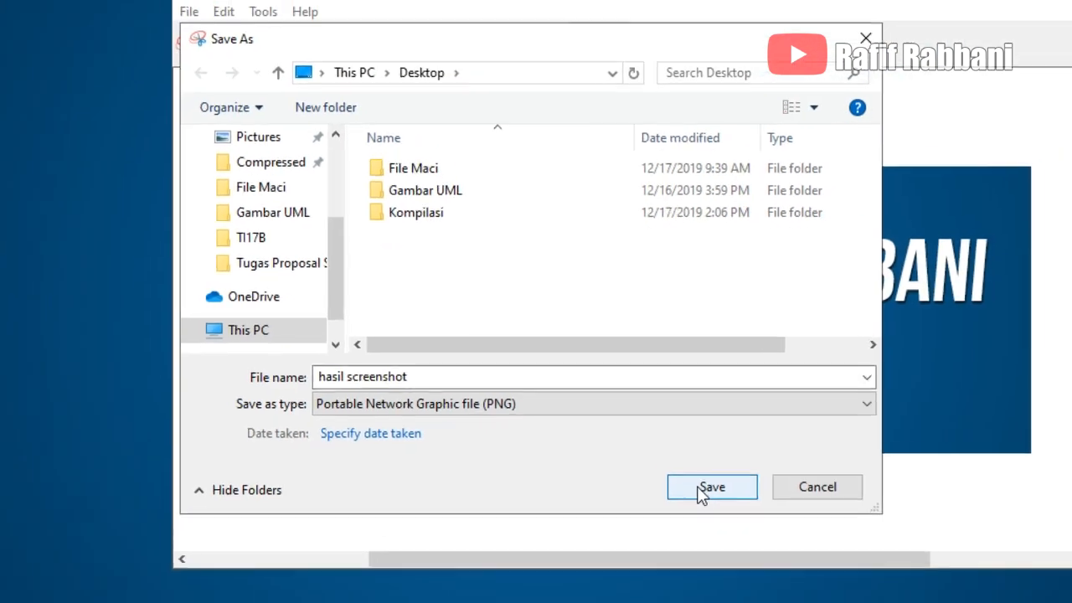
pyautogui.click(801, 580)
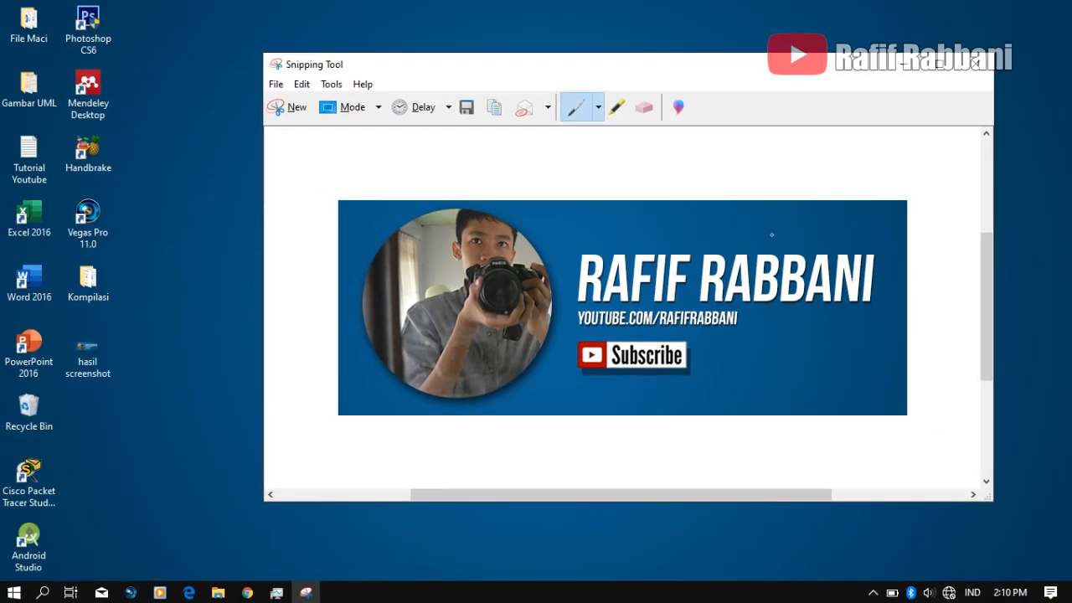
pyautogui.click(976, 73)
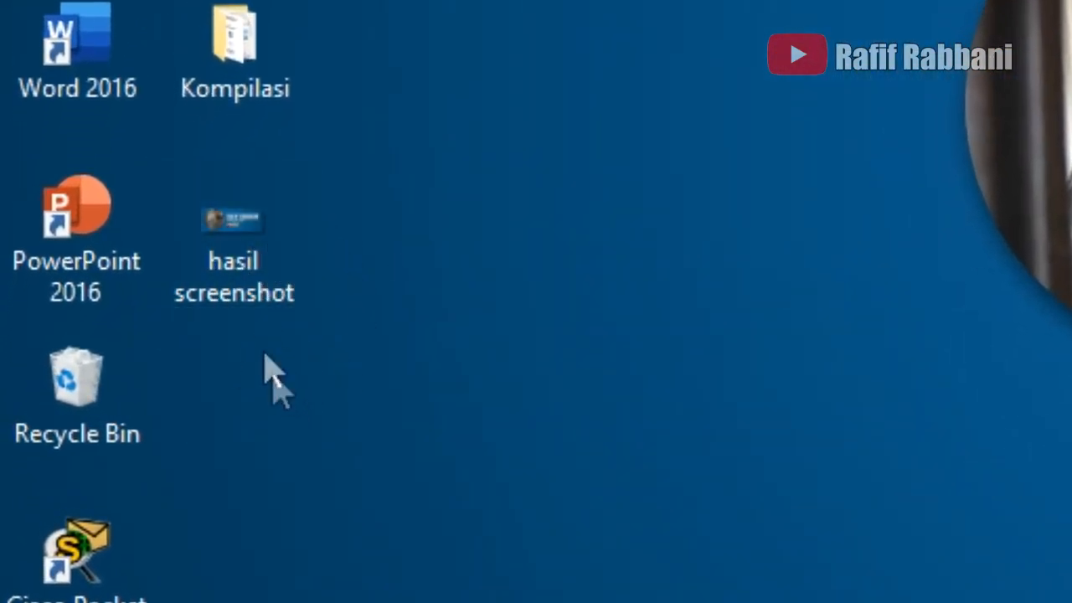
# View the saved "hasil screenshot" image from the desktop, examine its details up close, and close the viewer.
pyautogui.doubleClick(261, 210)
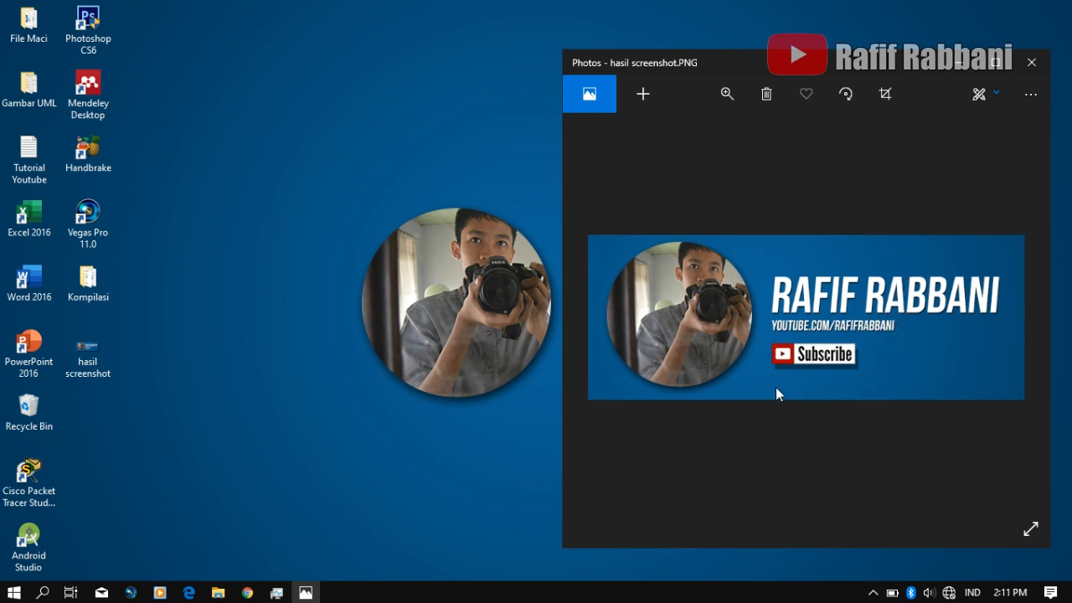
pyautogui.scroll(2, 756, 354)
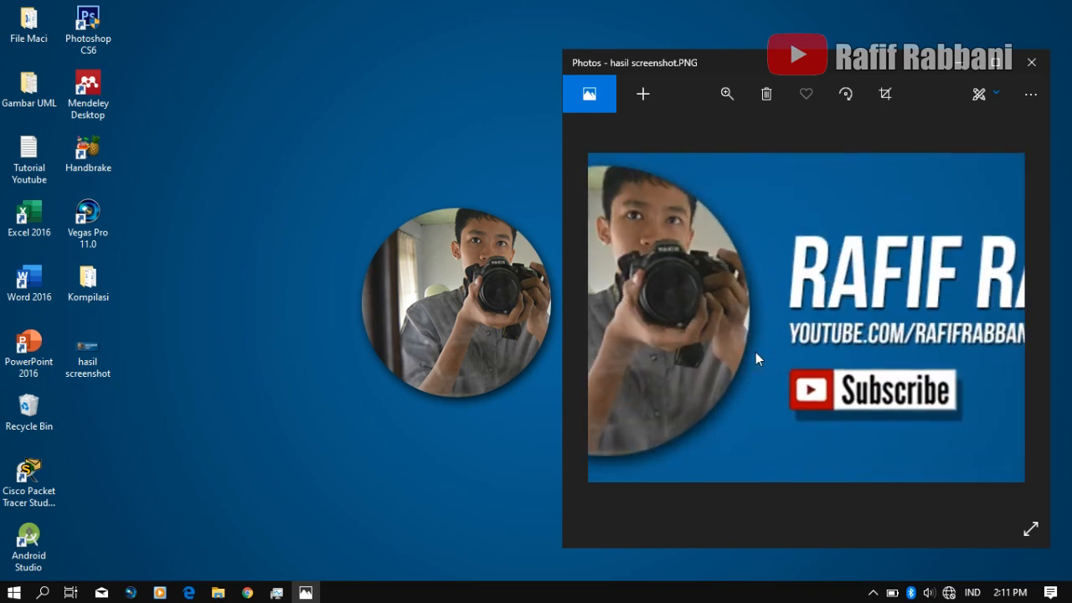
pyautogui.moveTo(642, 268); pyautogui.dragTo(598, 287)
pyautogui.moveTo(837, 276); pyautogui.dragTo(648, 286)
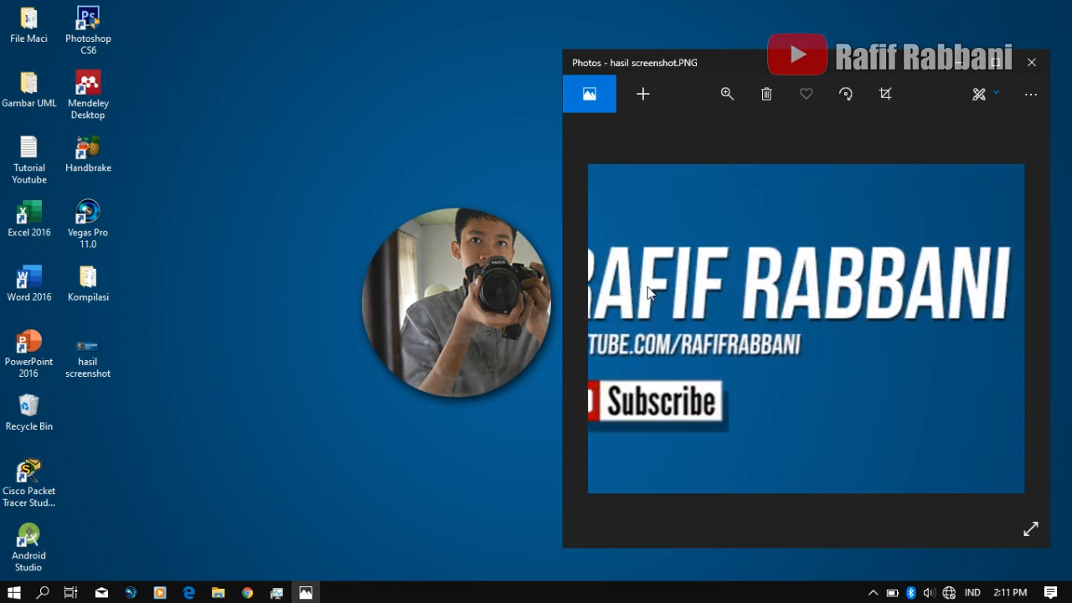
pyautogui.scroll(-2, 648, 289)
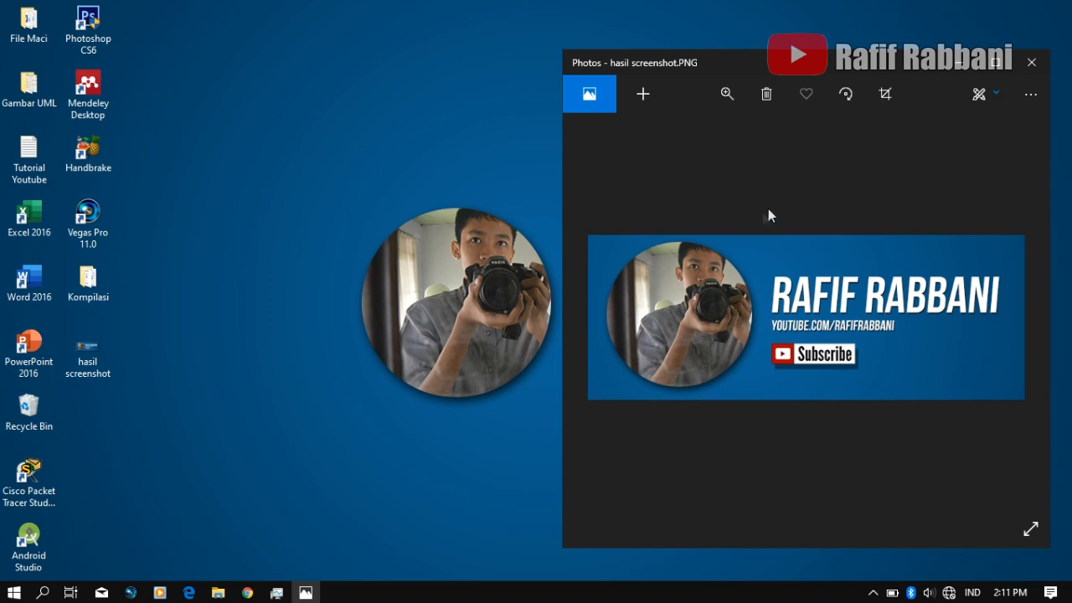
pyautogui.click(1032, 62)
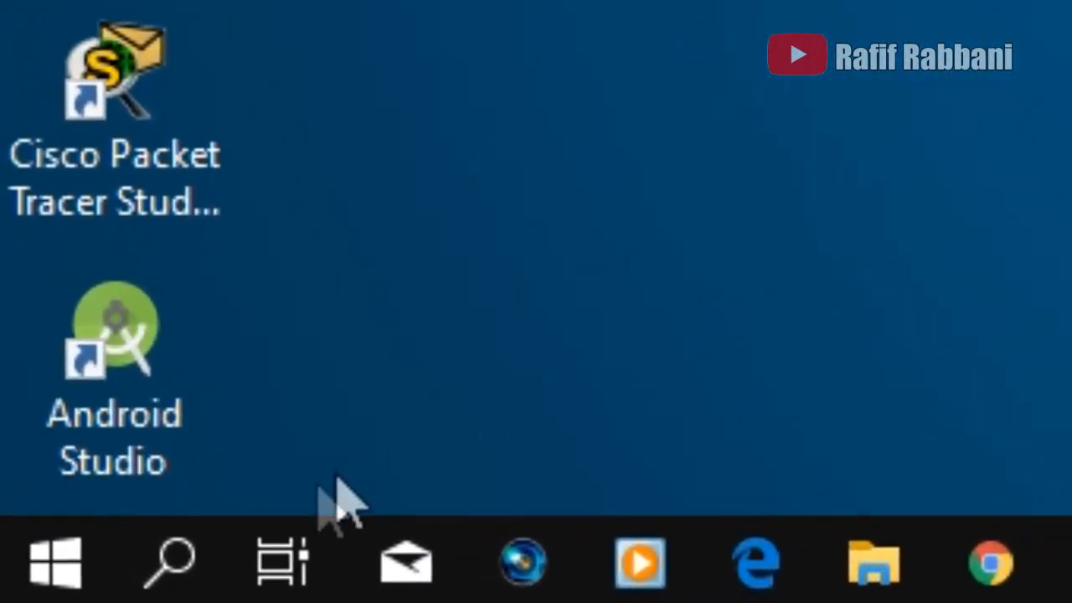
# Find and open Paint, and paste the copied full-screen screenshot onto the blank canvas.
pyautogui.click(172, 574)
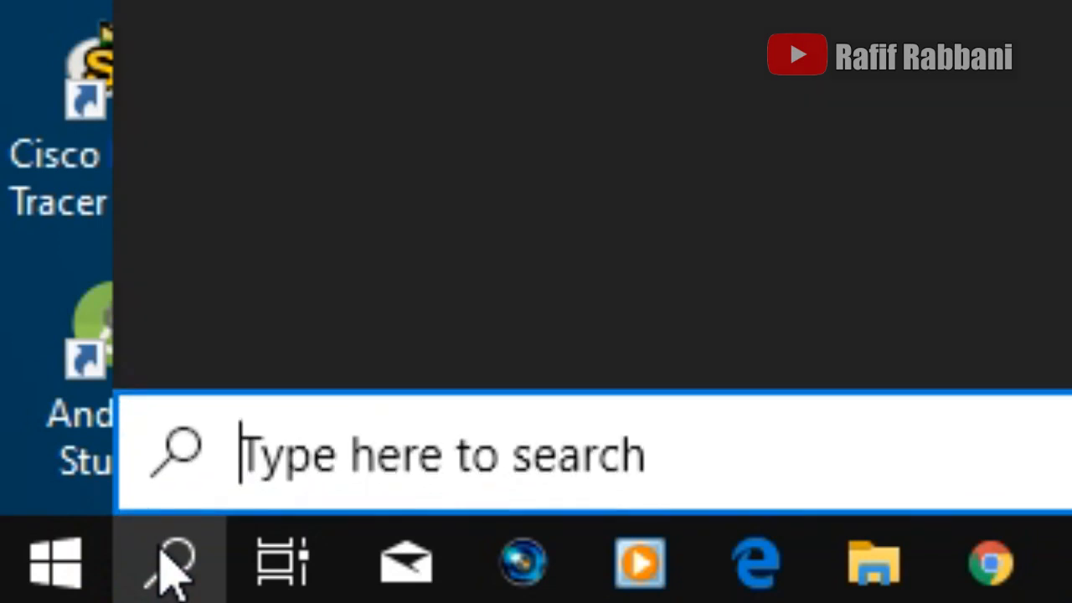
pyautogui.write('pai')
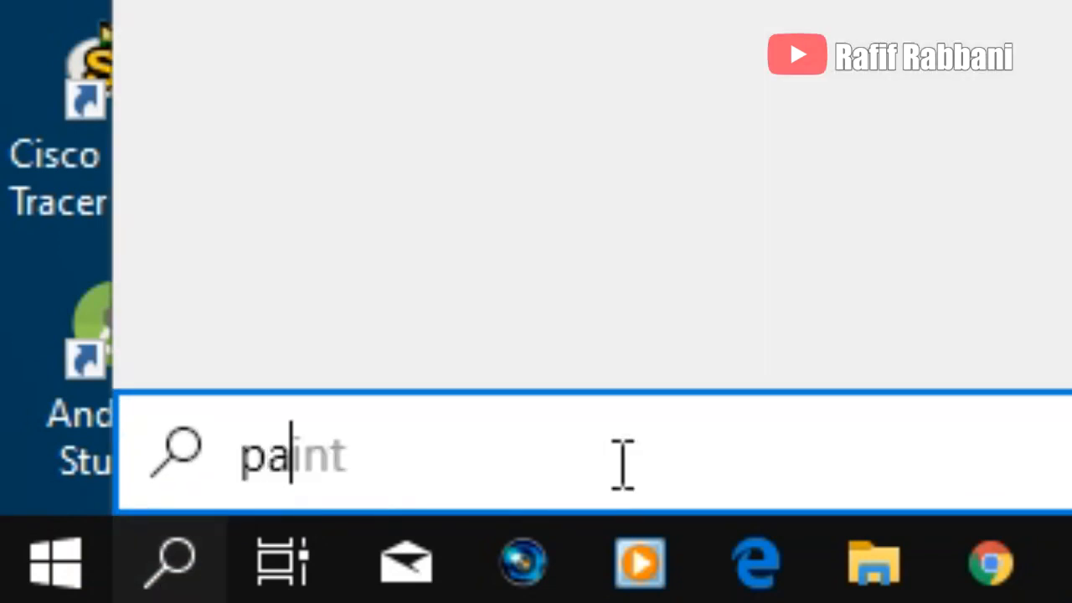
pyautogui.write('nt')
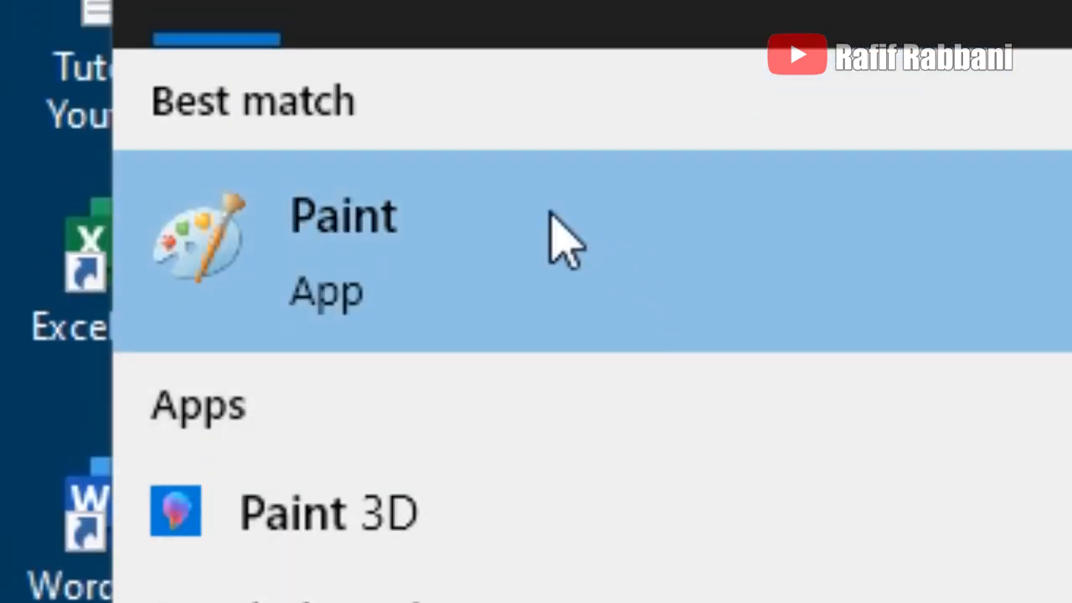
pyautogui.click(557, 228)
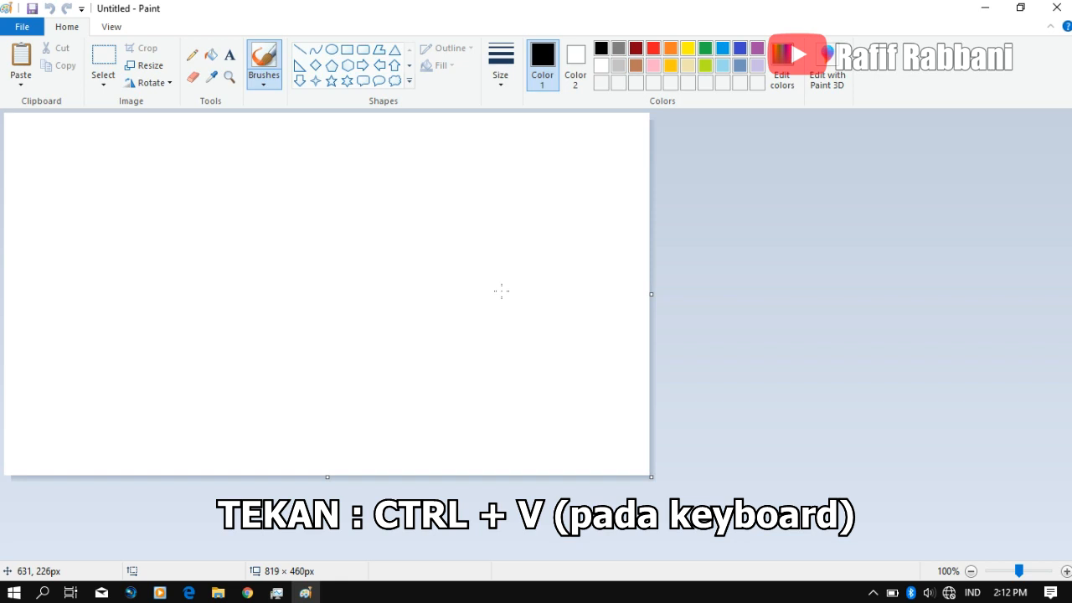
pyautogui.hotkey('ctrl', 'v')
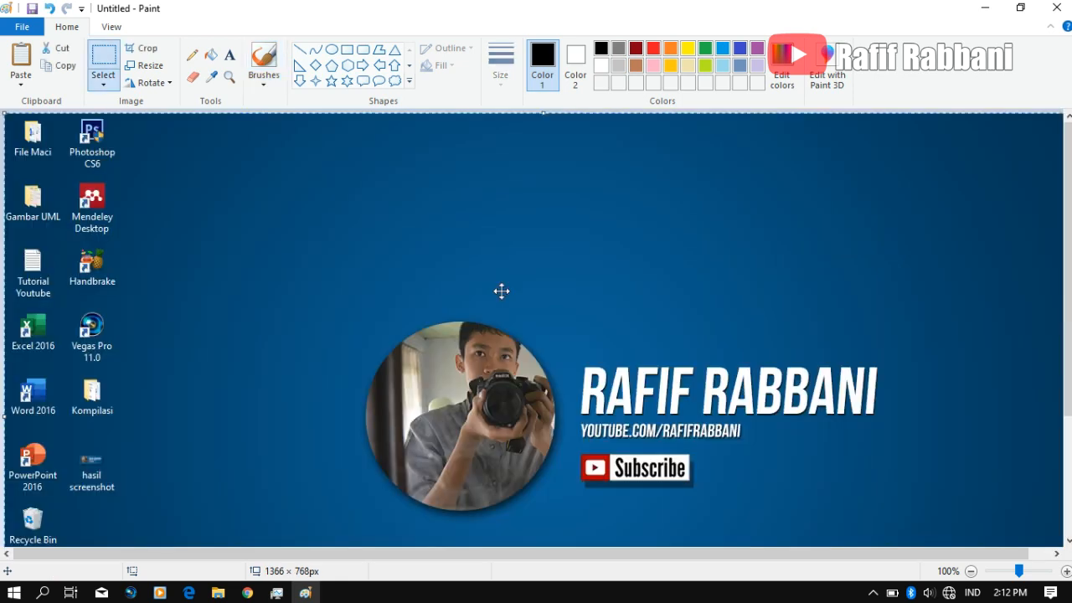
pyautogui.moveTo(1069, 188); pyautogui.dragTo(1061, 218)
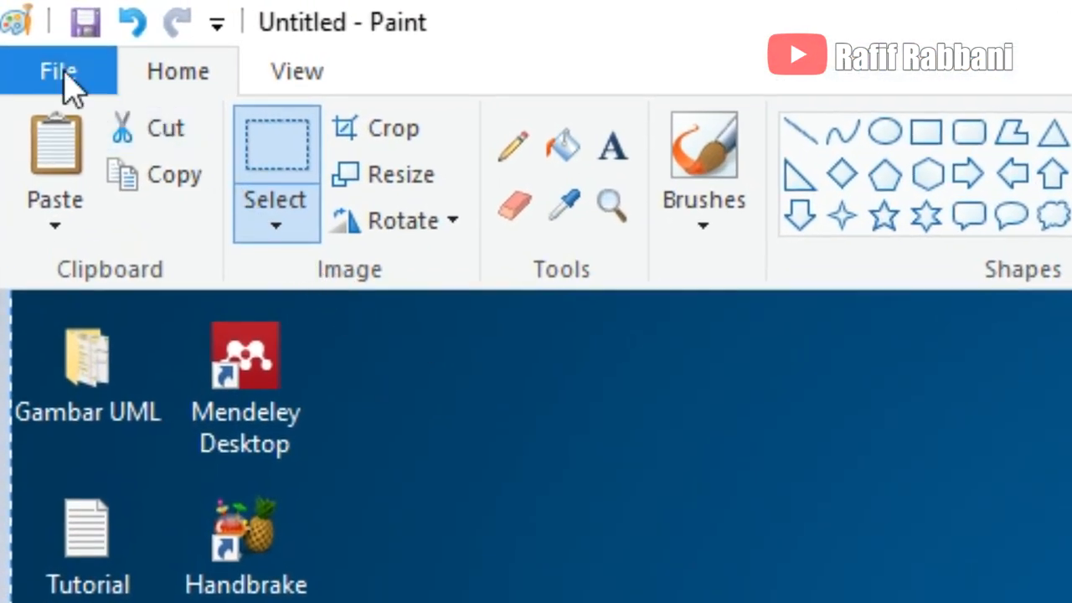
# Start saving the pasted screenshot as a new file and name it "hasil screenshot cara kedua".
pyautogui.click(61, 71)
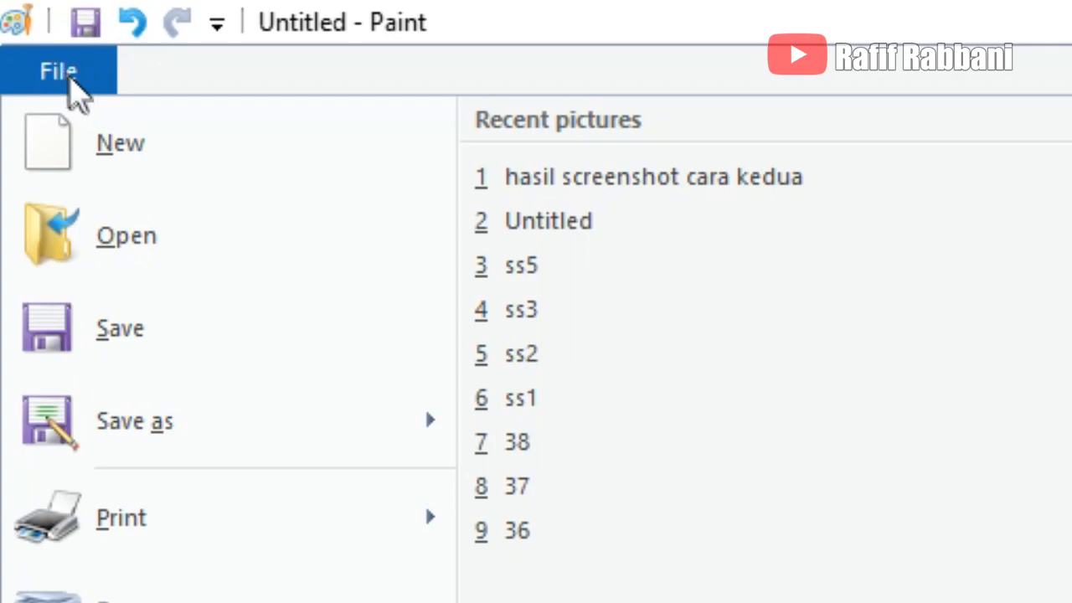
pyautogui.click(271, 426)
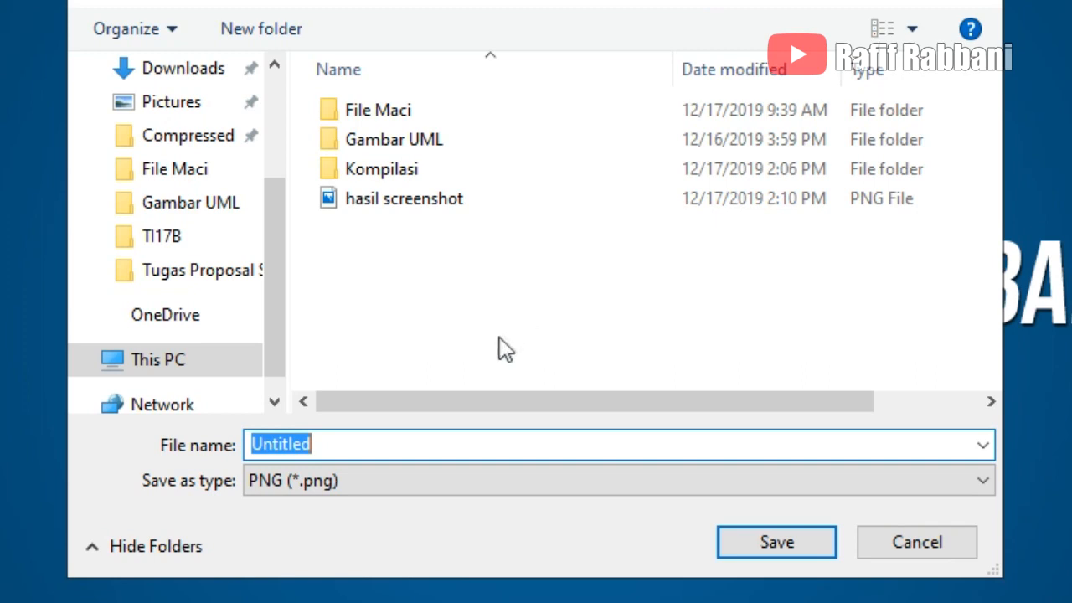
pyautogui.click(351, 444)
pyautogui.press('BackSpace')
pyautogui.press('BackSpace')
pyautogui.press('BackSpace')
pyautogui.press('BackSpace')
pyautogui.press('BackSpace')
pyautogui.press('BackSpace')
pyautogui.press('BackSpace')
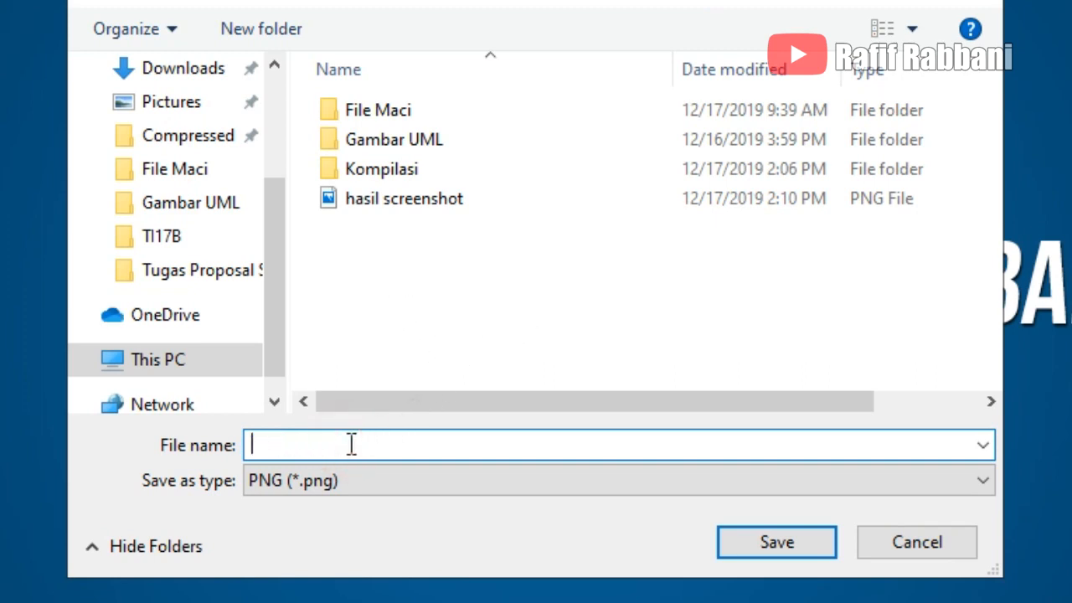
pyautogui.write('hasil scree')
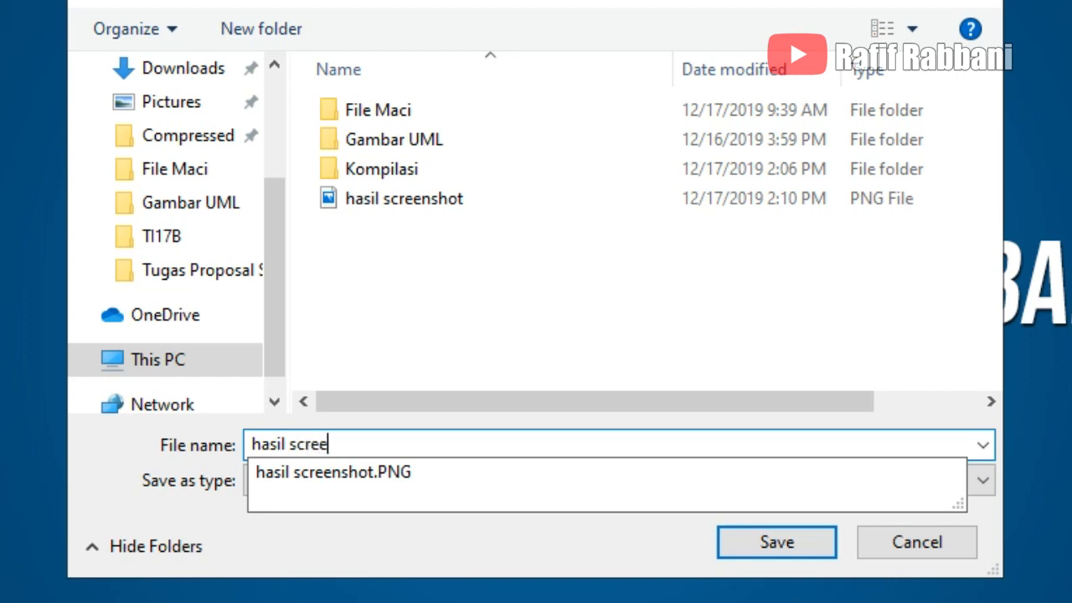
pyautogui.write('nshot cara kedua')
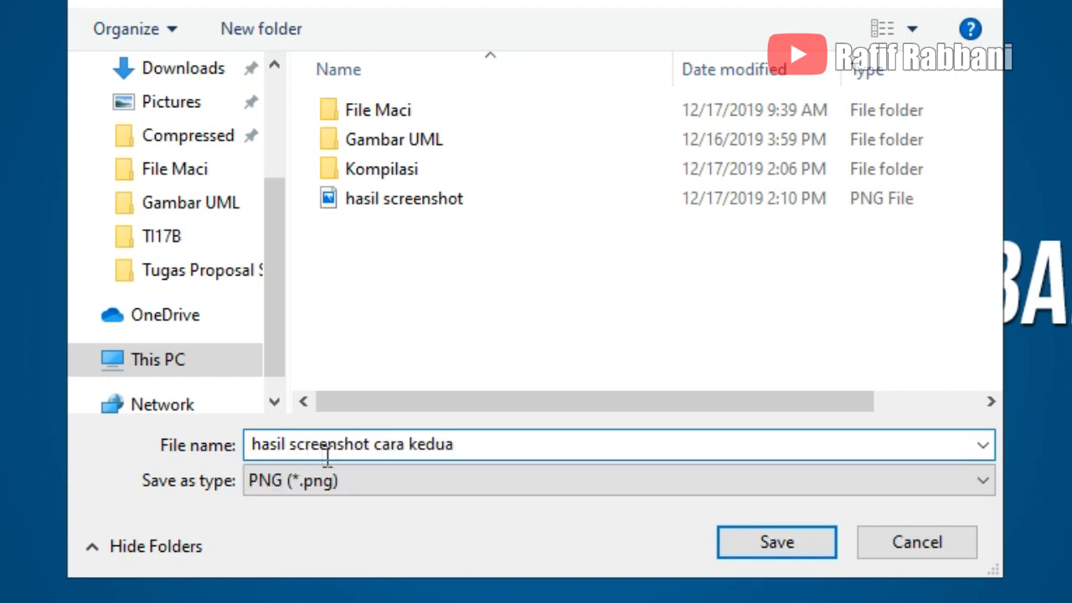
# Choose PNG as the file type and Desktop as the location, save the picture, and close Paint.
pyautogui.click(514, 480)
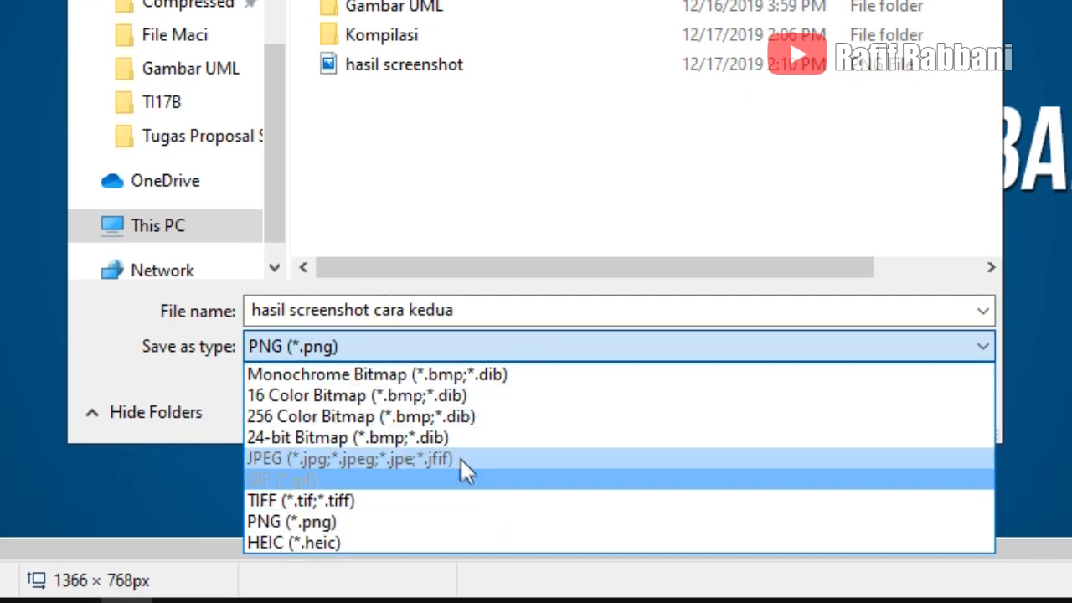
pyautogui.click(400, 523)
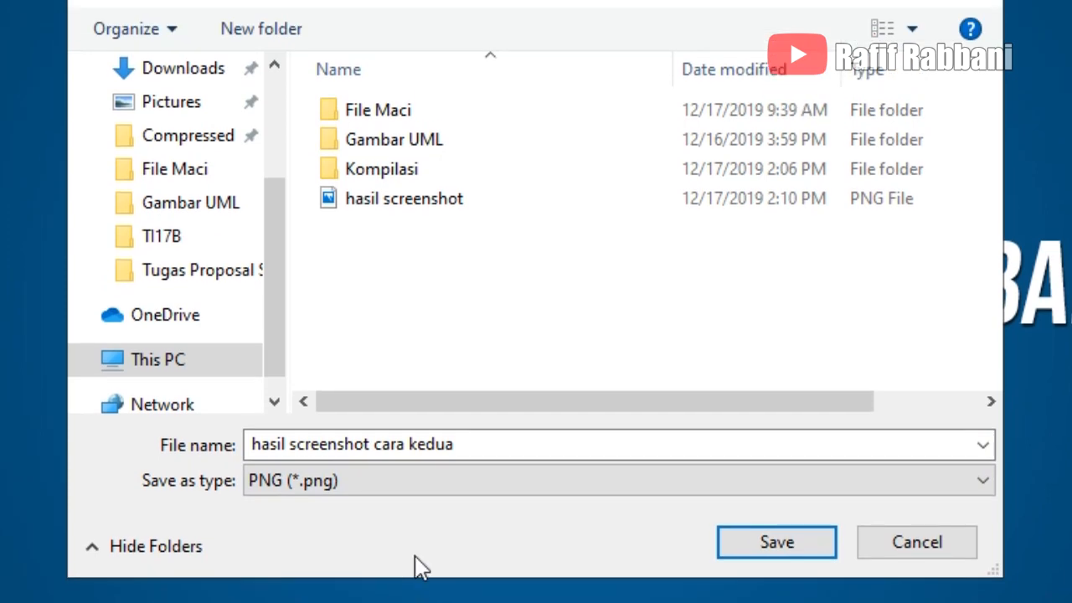
pyautogui.moveTo(281, 348); pyautogui.dragTo(272, 227)
pyautogui.click(193, 161)
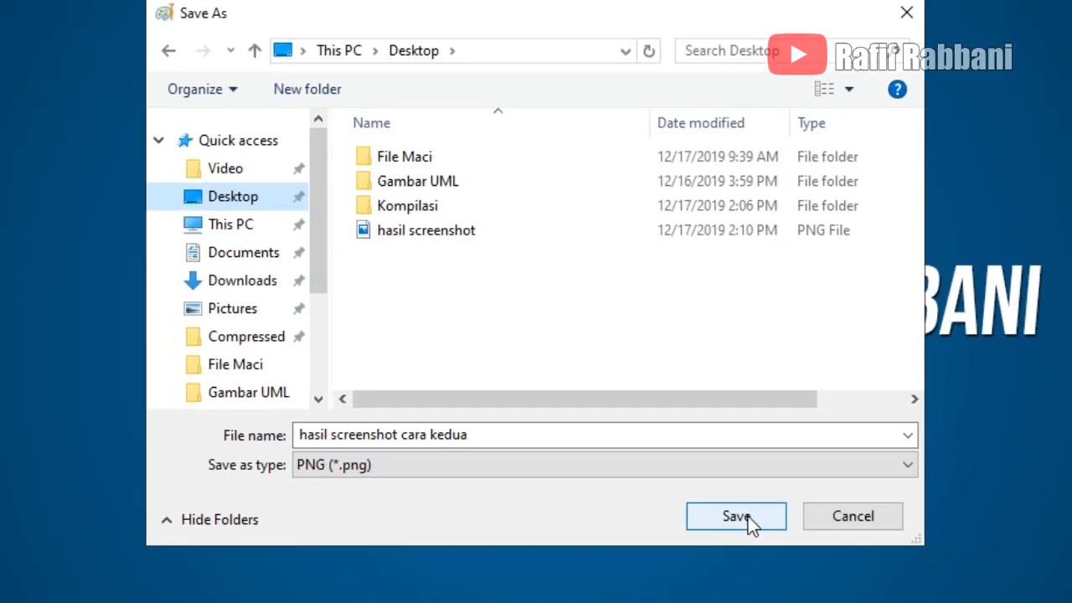
pyautogui.click(737, 516)
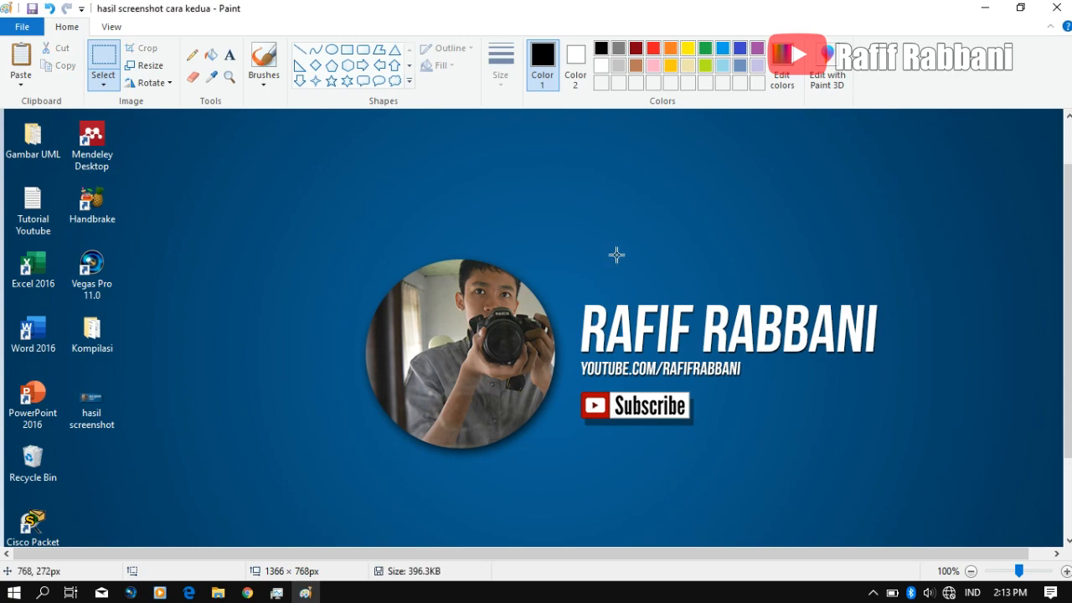
pyautogui.click(1057, 9)
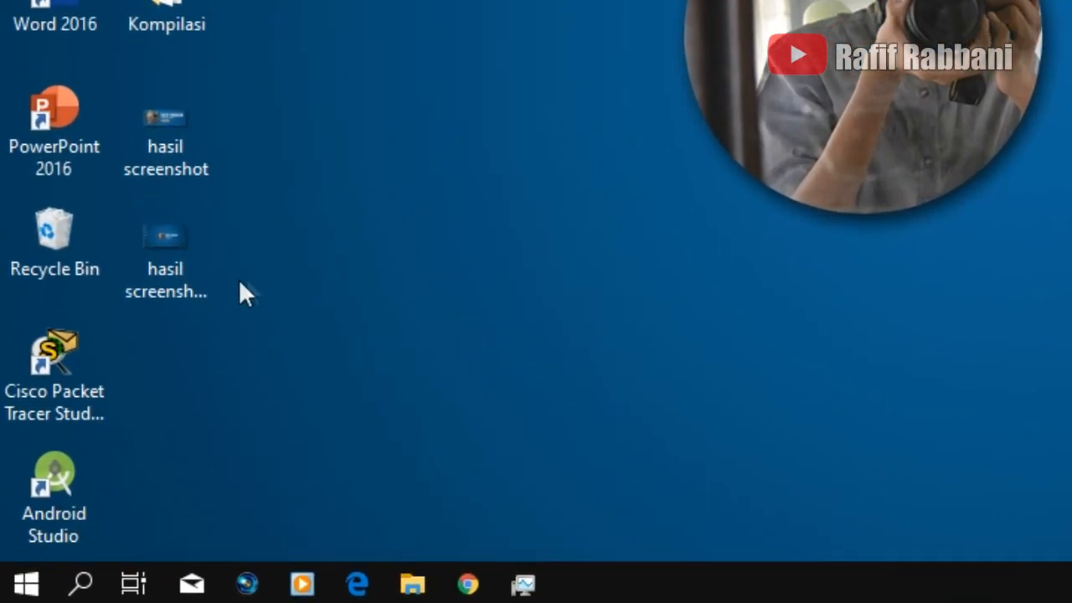
# View "hasil screenshot cara kedua" from the desktop, examine different areas of the image up close, and close the viewer.
pyautogui.click(192, 250)
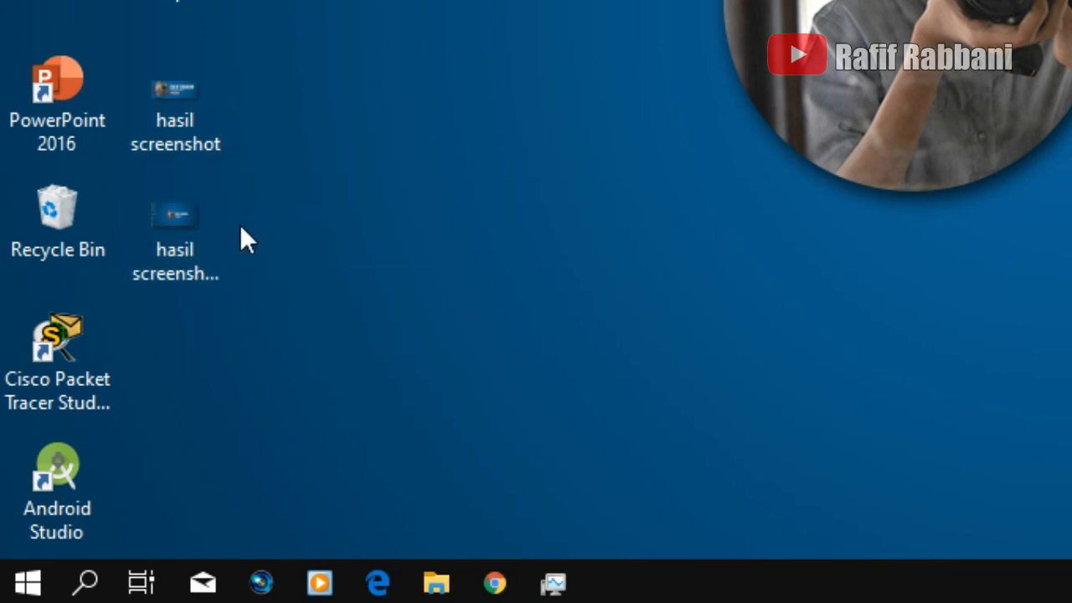
pyautogui.doubleClick(175, 218)
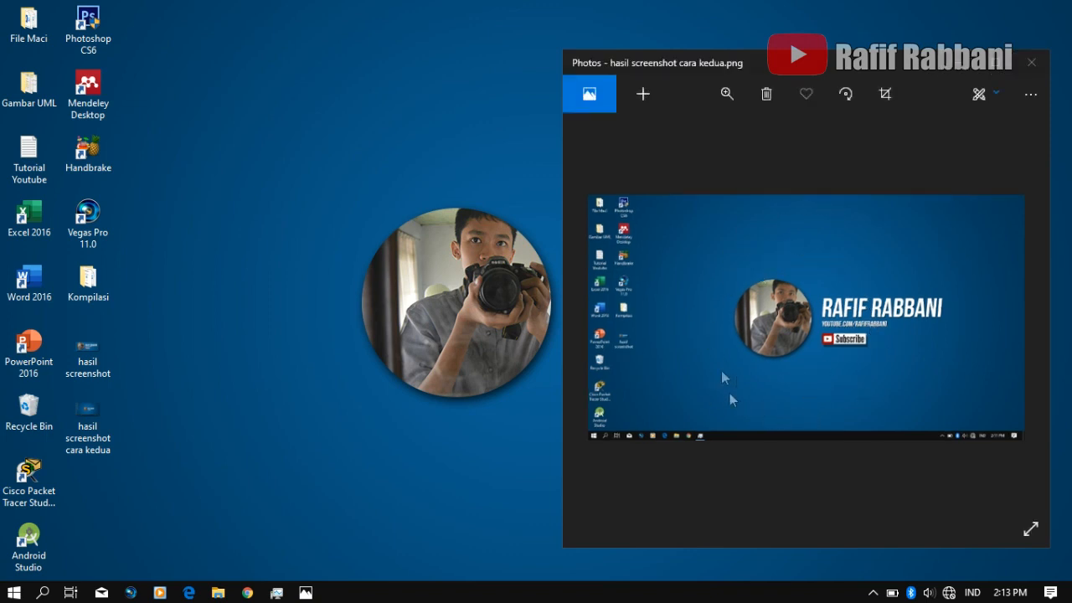
pyautogui.doubleClick(700, 278)
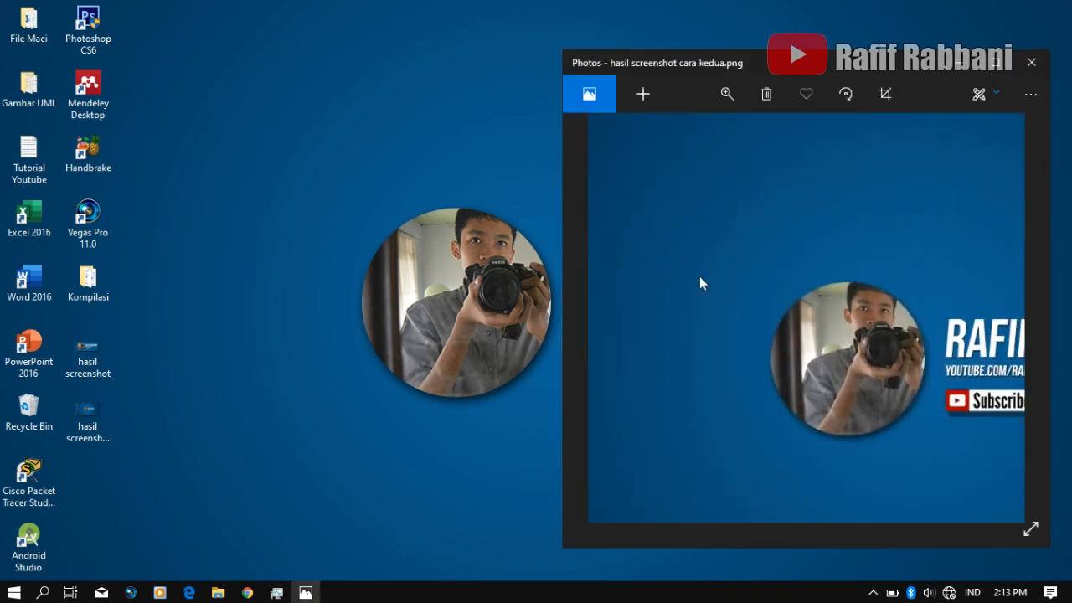
pyautogui.doubleClick(909, 176)
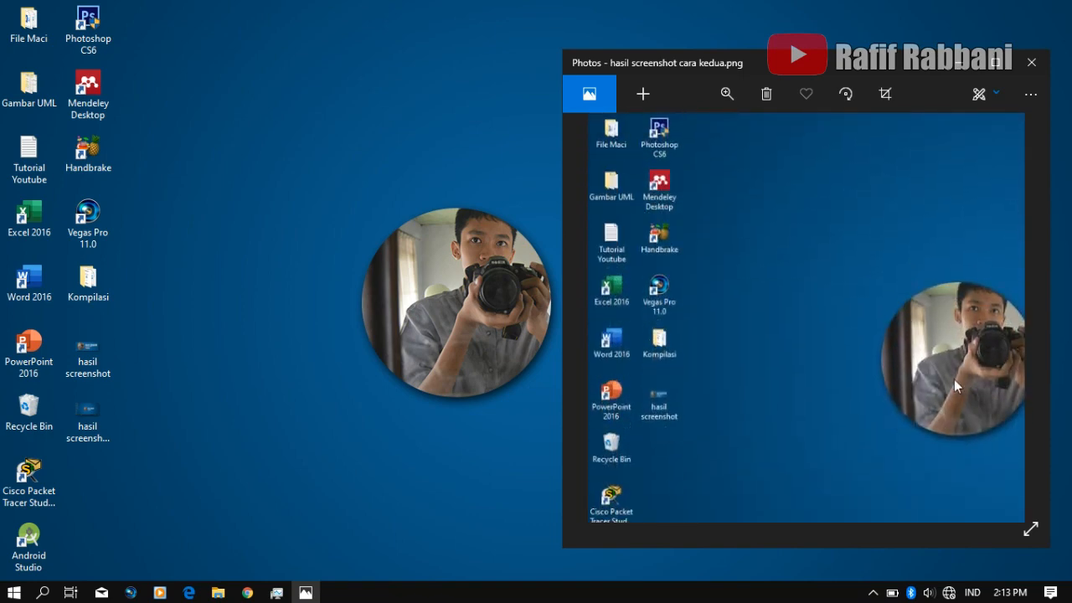
pyautogui.doubleClick(955, 383)
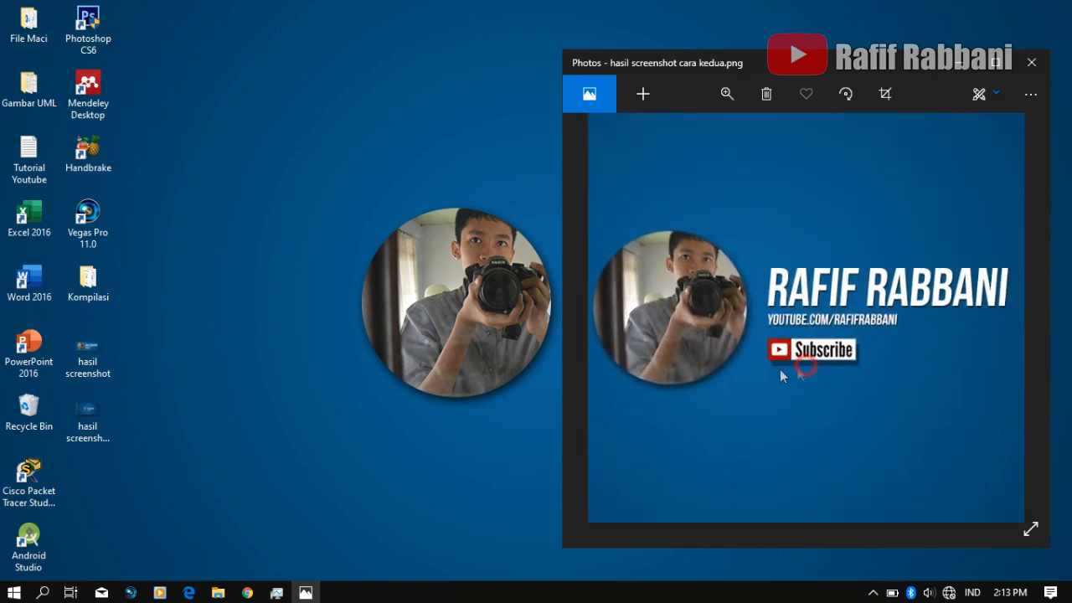
pyautogui.doubleClick(750, 371)
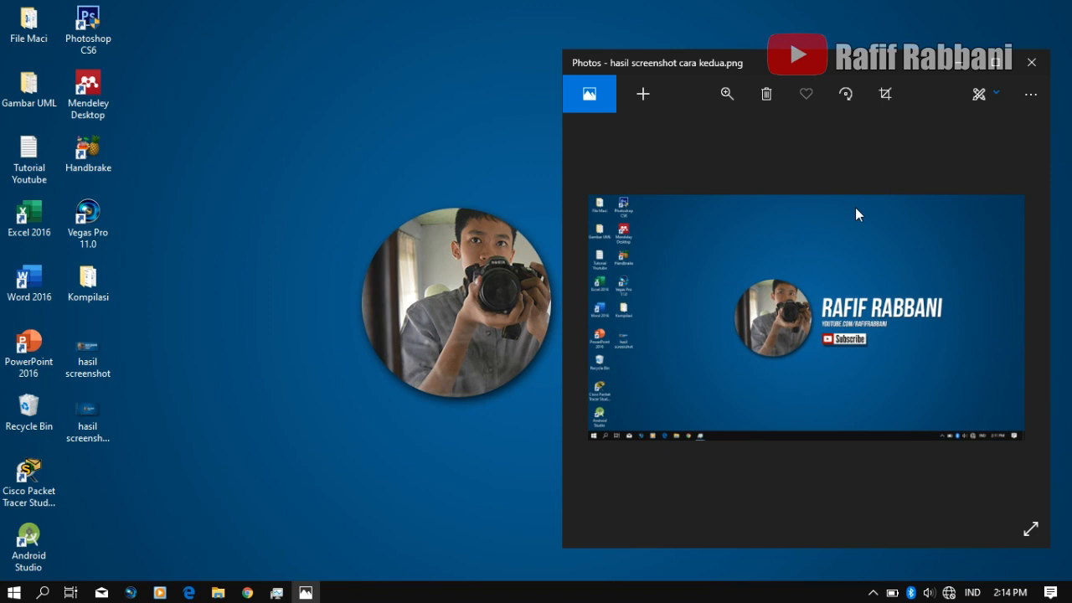
pyautogui.click(1031, 62)
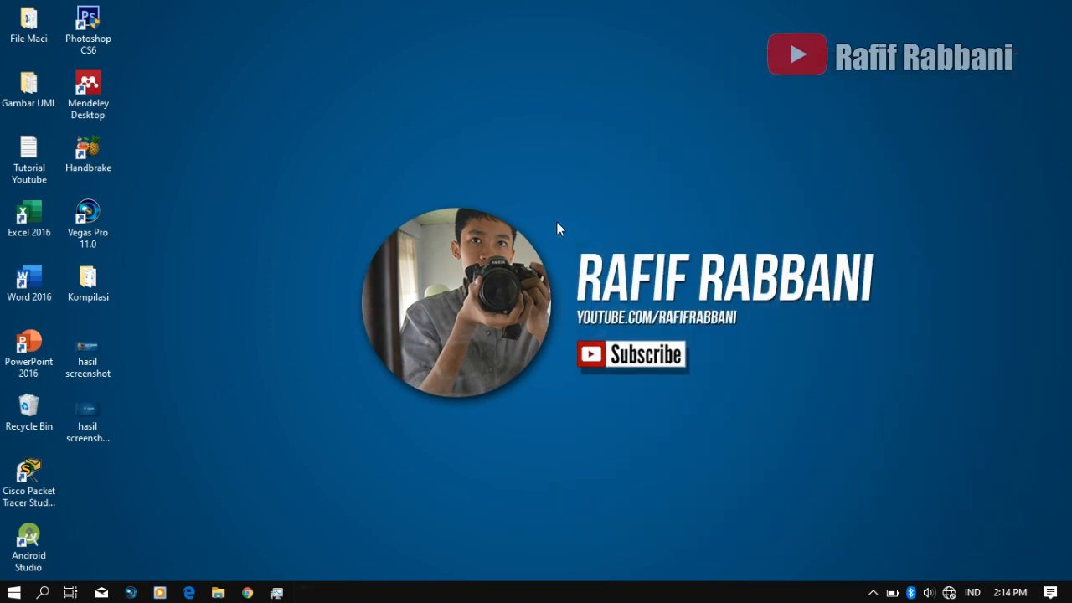